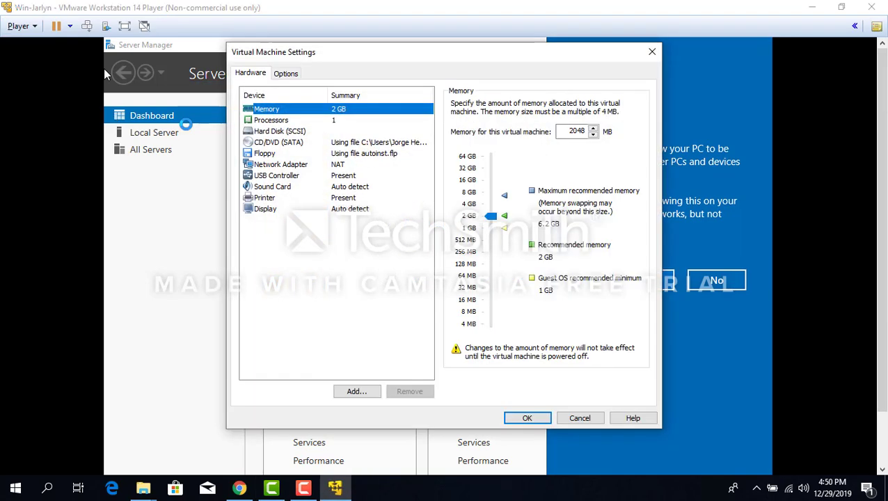
Step: Attach the Windows_Server_2016_Datacenter_EVAL ISO from Downloads to the virtual machine's CD/DVD (SATA) drive and apply the settings
{"action": "left_click", "coordinate": [282, 166]}
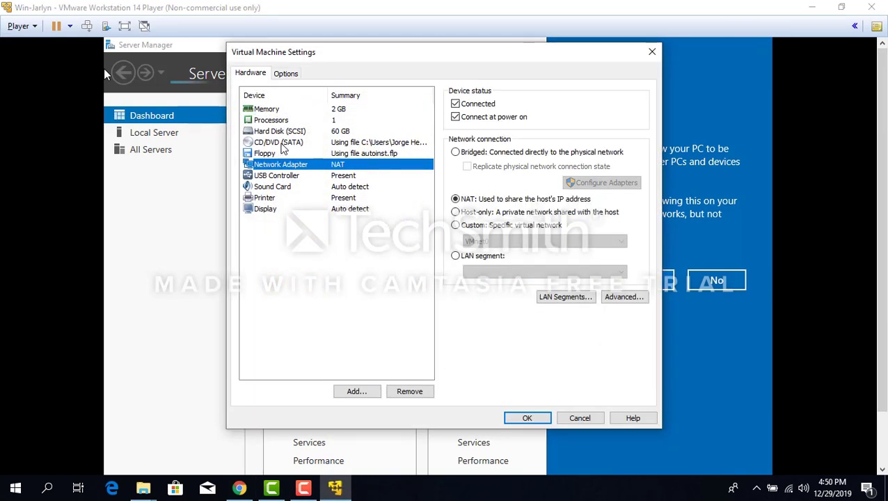
{"action": "left_click", "coordinate": [281, 142]}
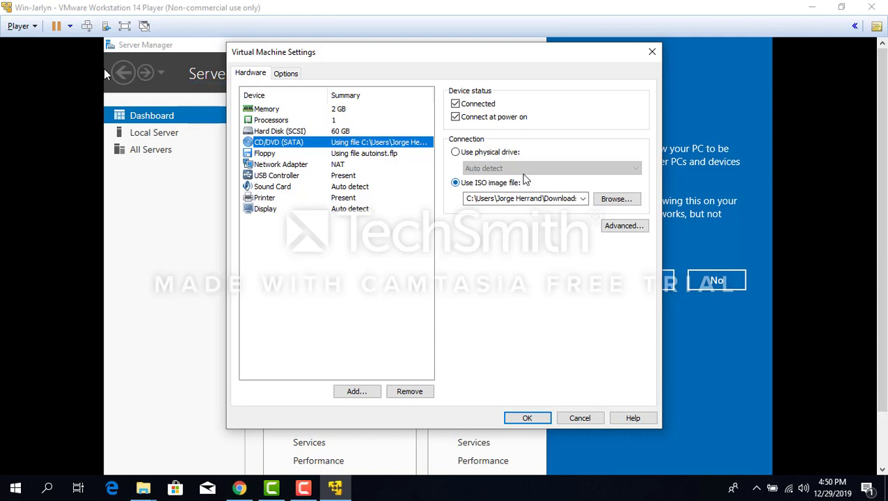
{"action": "left_click", "coordinate": [620, 198]}
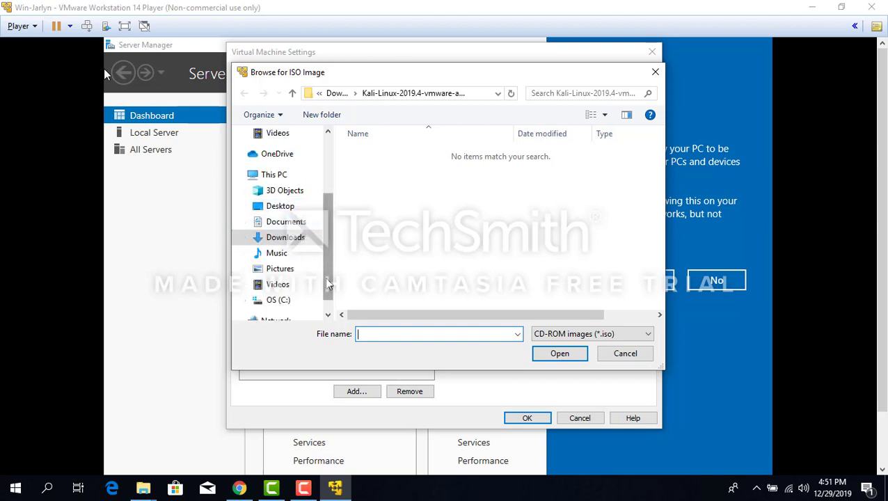
{"action": "left_click", "coordinate": [329, 317]}
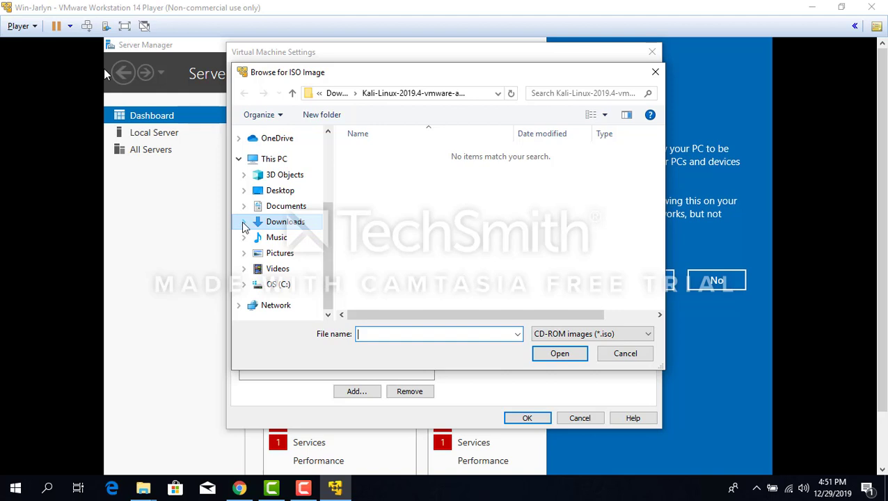
{"action": "left_click", "coordinate": [245, 222]}
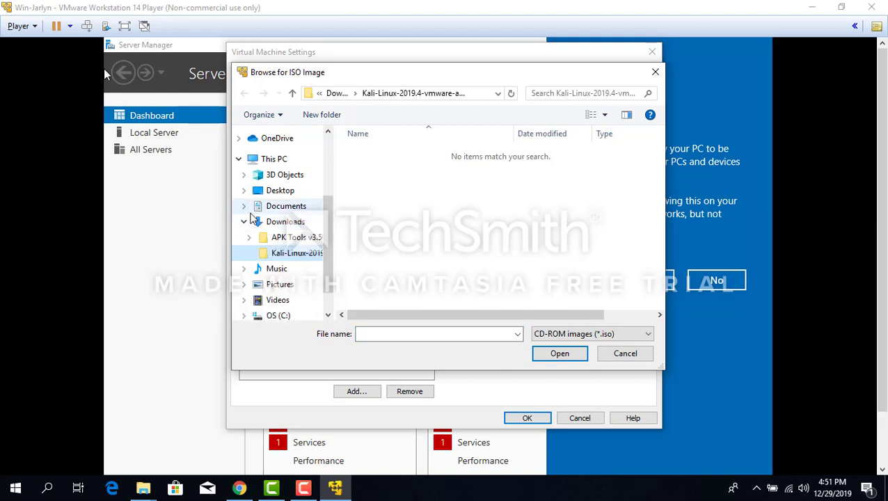
{"action": "left_click", "coordinate": [245, 223]}
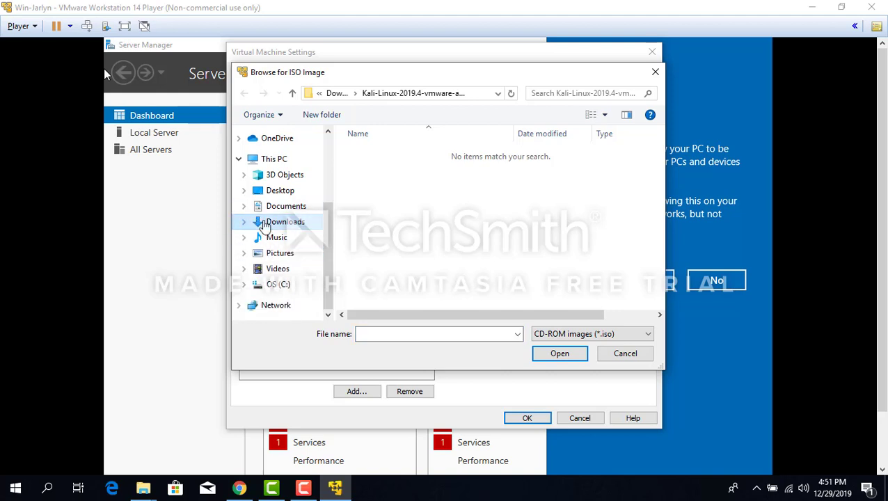
{"action": "left_click", "coordinate": [268, 222]}
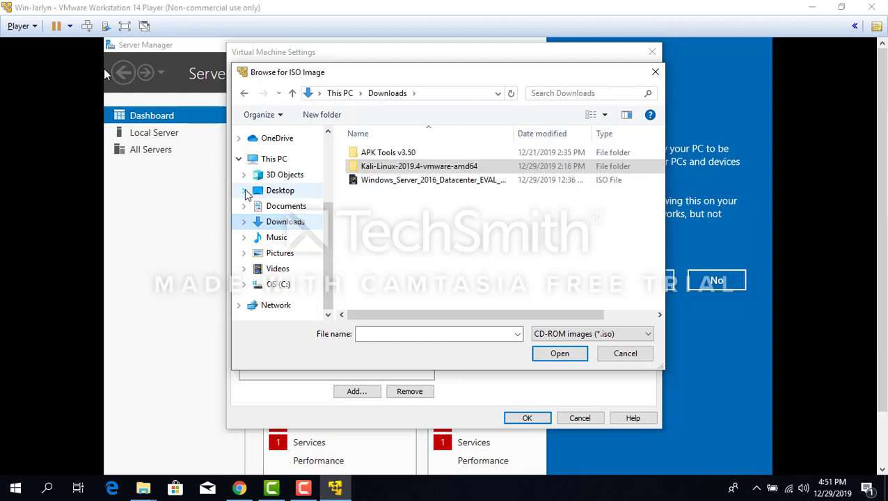
{"action": "left_click", "coordinate": [403, 181]}
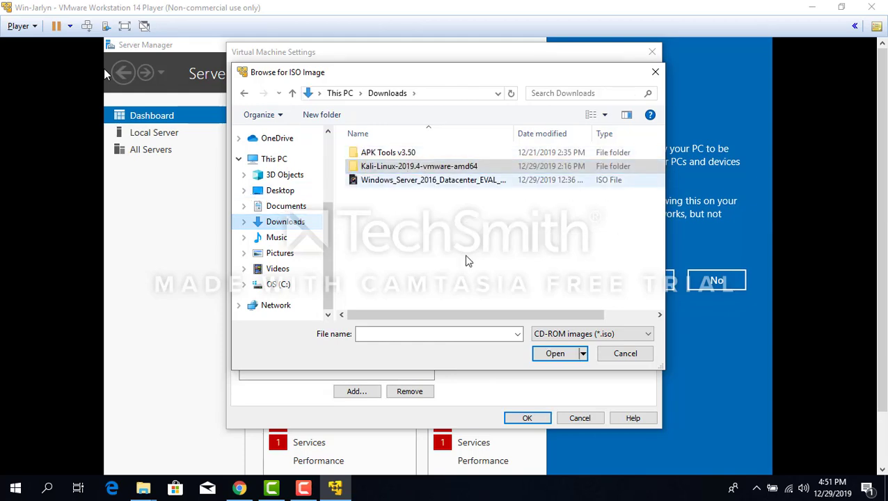
{"action": "left_click", "coordinate": [547, 356]}
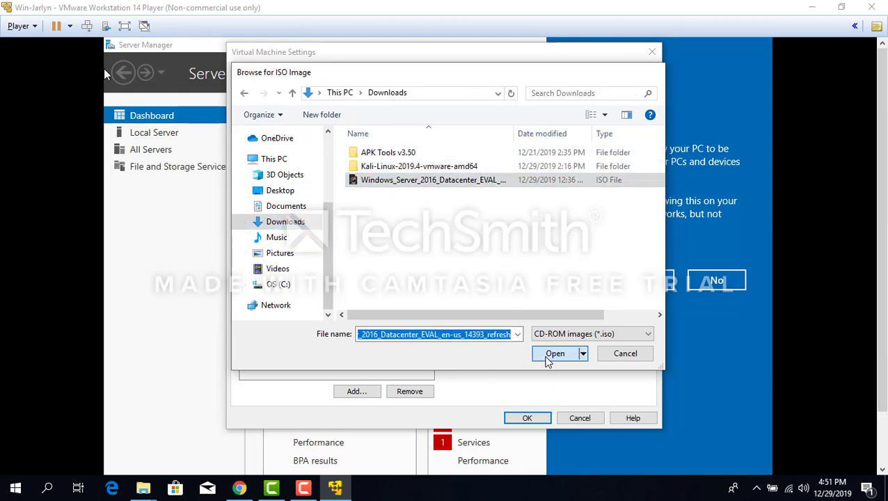
{"action": "left_click", "coordinate": [526, 419]}
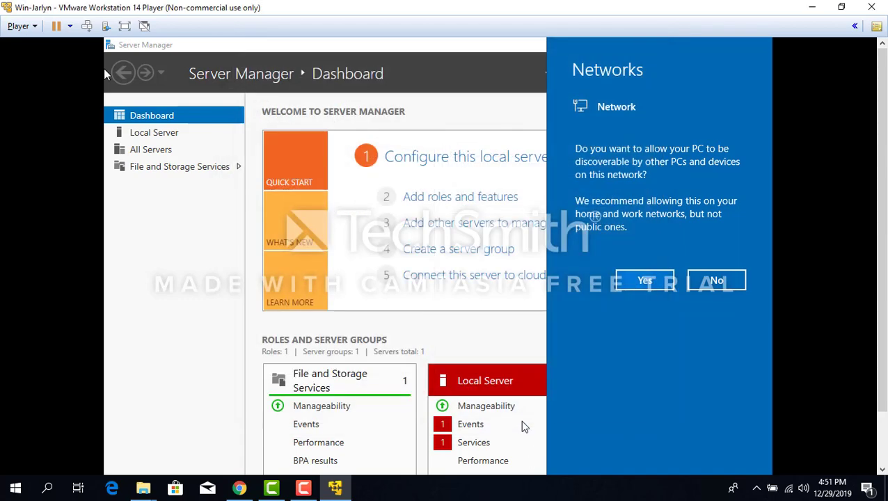
Step: Decline making the guest PC discoverable on the network and power off the virtual machine
{"action": "left_click", "coordinate": [718, 280]}
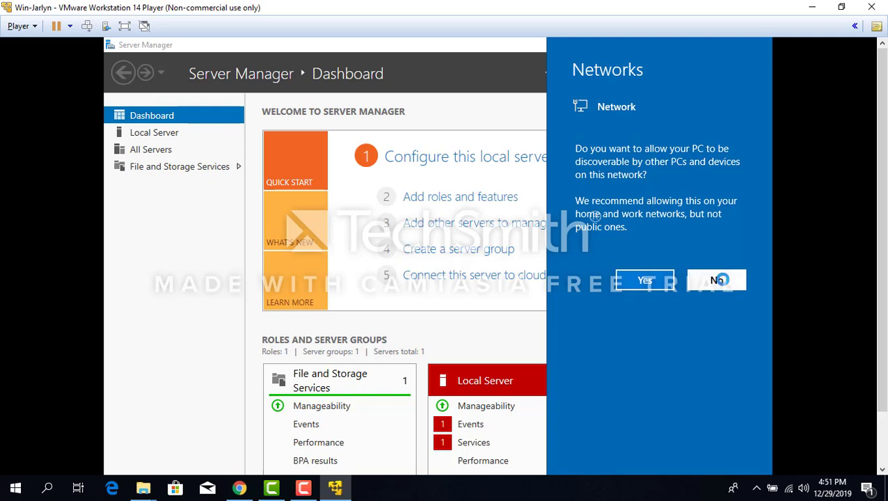
{"action": "left_click", "coordinate": [871, 6]}
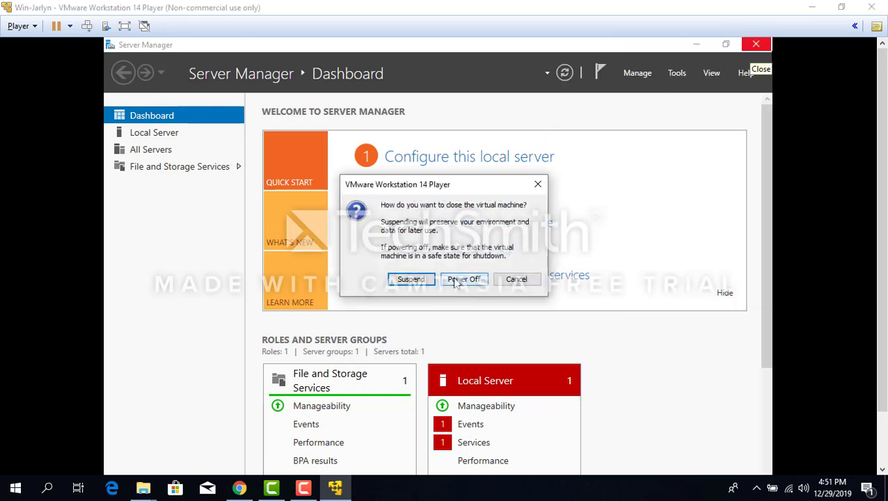
{"action": "left_click", "coordinate": [464, 279]}
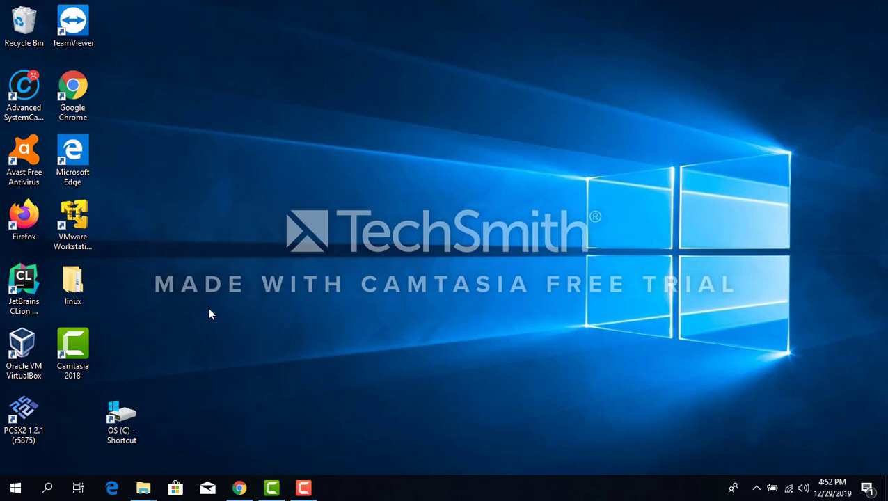
Step: Move the VMware Workstation 14 Player desktop shortcut beside the linux folder and launch the player from it
{"action": "left_click_drag", "start_coordinate": [84, 232], "coordinate": [152, 272]}
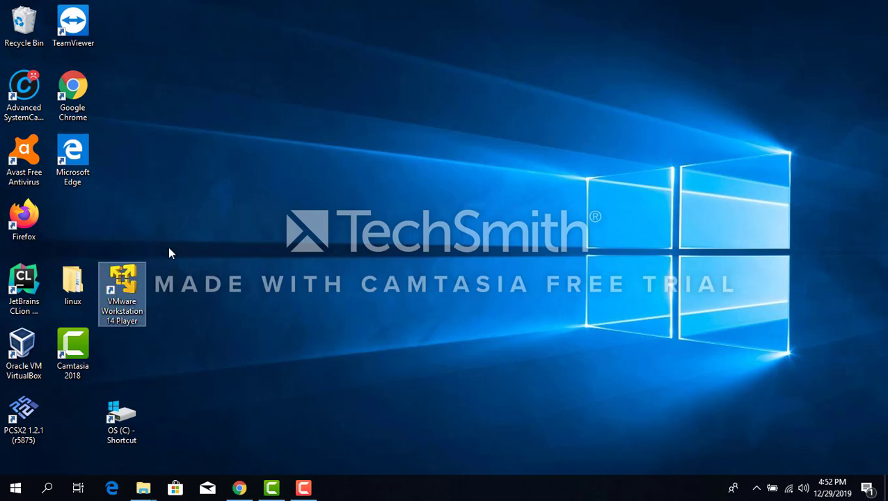
{"action": "double_click", "coordinate": [130, 285]}
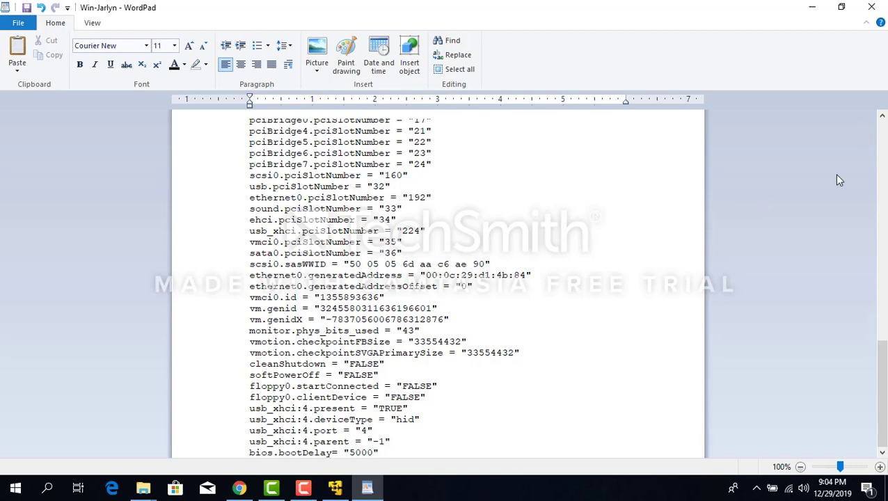
Step: Switch back to VMware Player, accept the open virtual machine settings and power off the running virtual machine
{"action": "key", "text": "alt+Tab"}
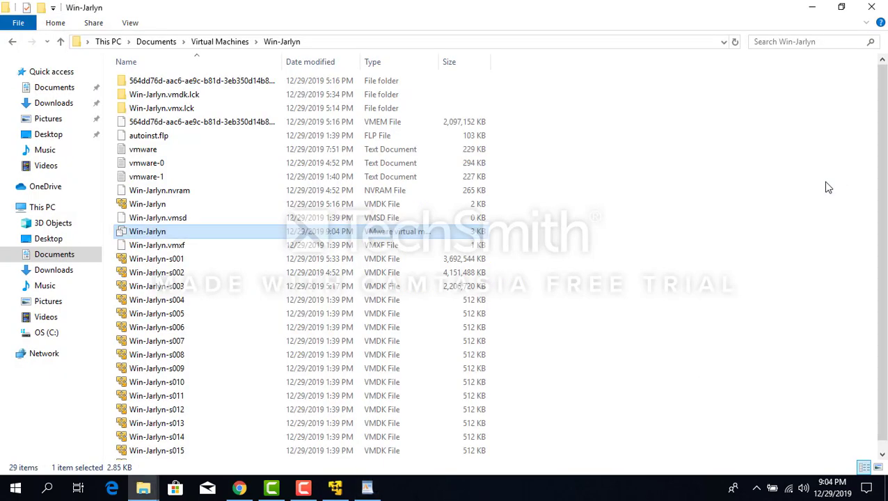
{"action": "left_click", "coordinate": [335, 489]}
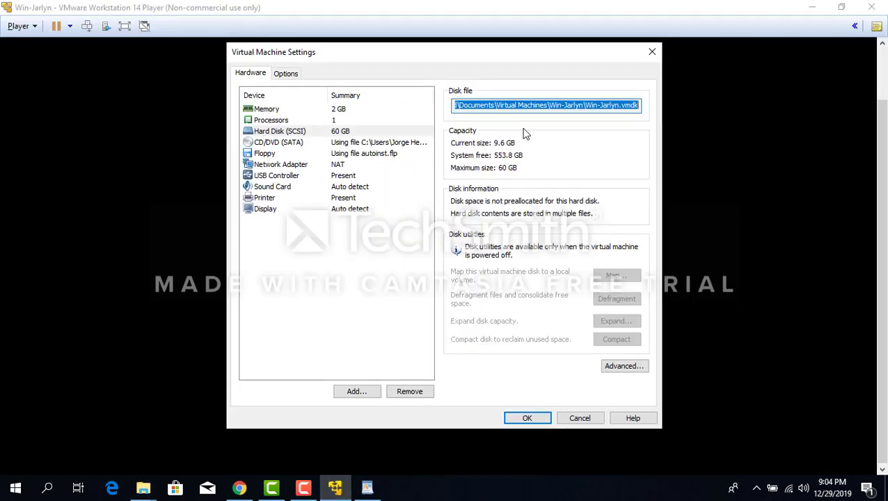
{"action": "left_click", "coordinate": [538, 420]}
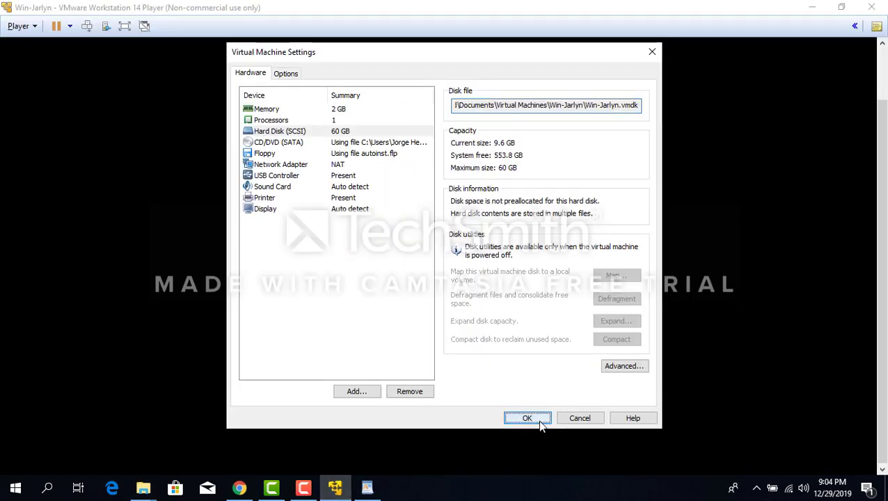
{"action": "left_click", "coordinate": [334, 489]}
{"action": "left_click", "coordinate": [334, 489]}
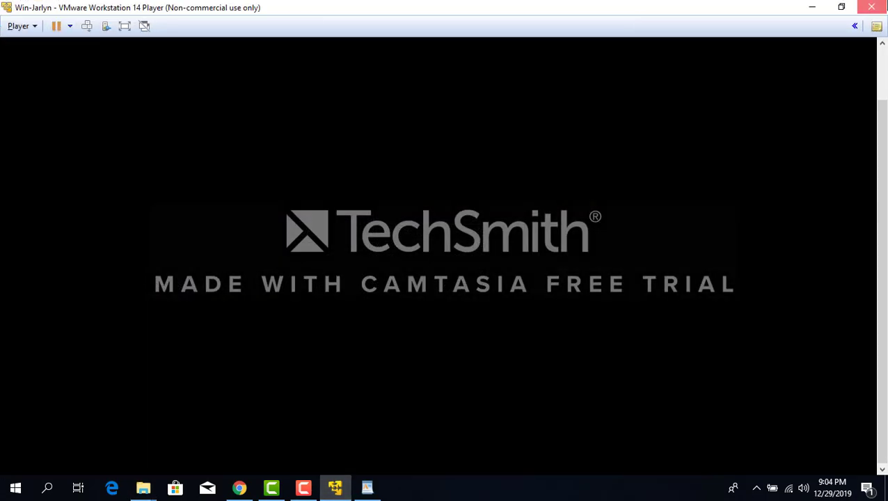
{"action": "left_click", "coordinate": [871, 7]}
{"action": "left_click", "coordinate": [462, 279]}
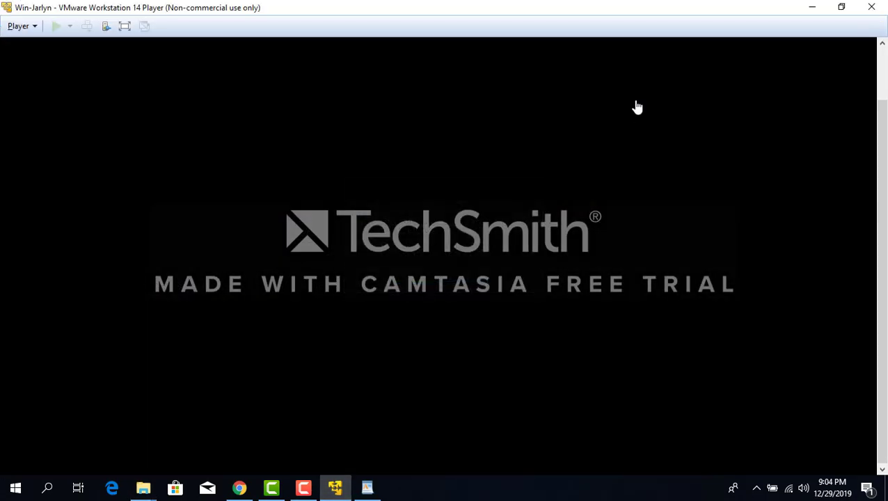
Step: Minimize the open windows, then save the virtual machine's configuration file containing bios.bootDelay in WordPad and close it
{"action": "left_click", "coordinate": [805, 12]}
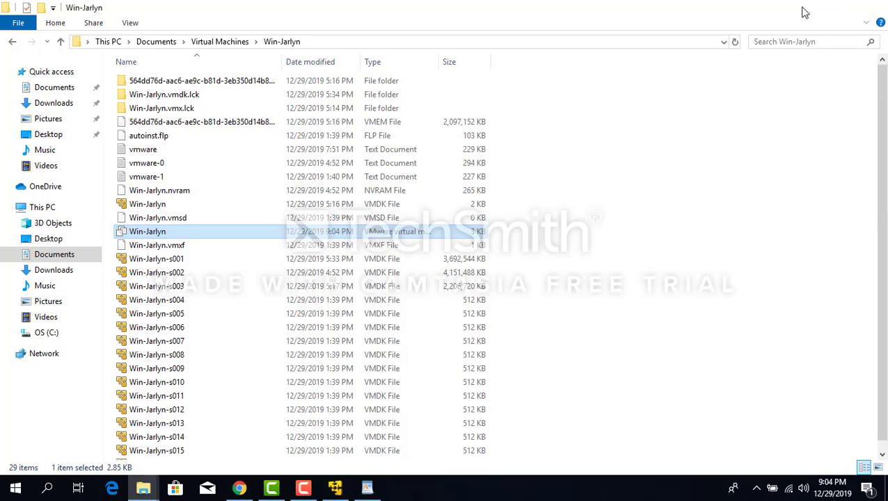
{"action": "left_click", "coordinate": [809, 10]}
{"action": "left_click", "coordinate": [811, 10]}
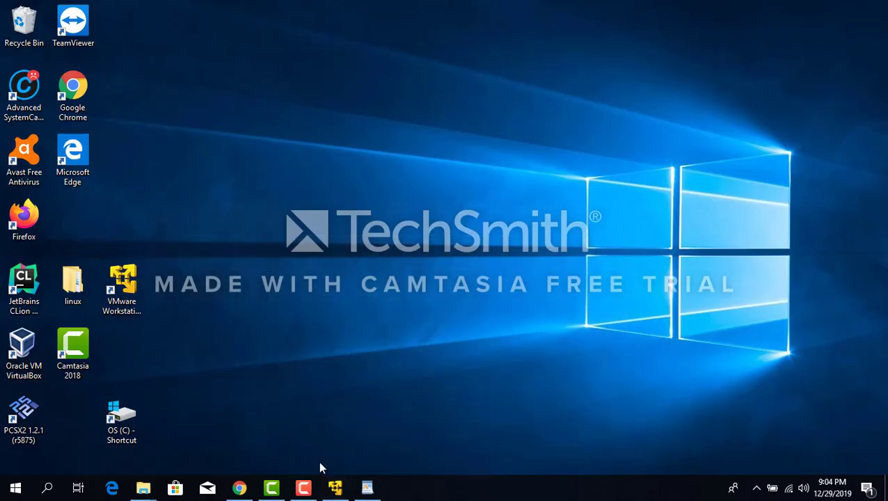
{"action": "left_click", "coordinate": [367, 487]}
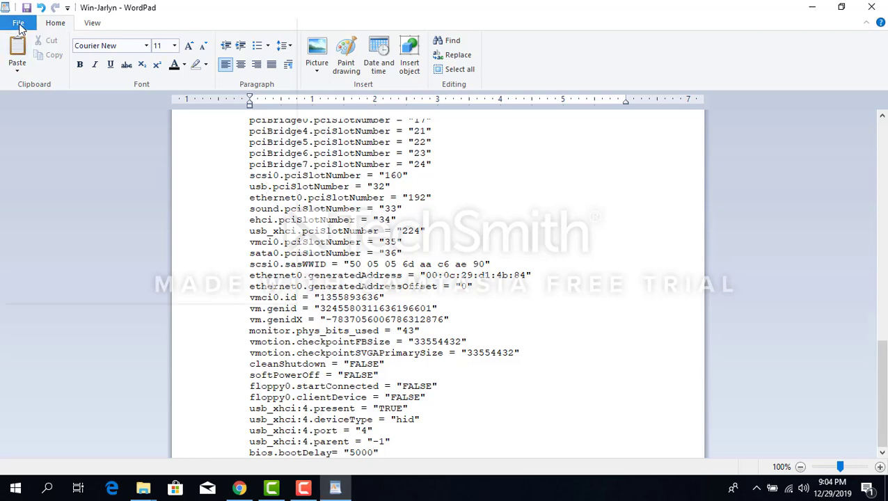
{"action": "left_click", "coordinate": [18, 24]}
{"action": "left_click", "coordinate": [38, 103]}
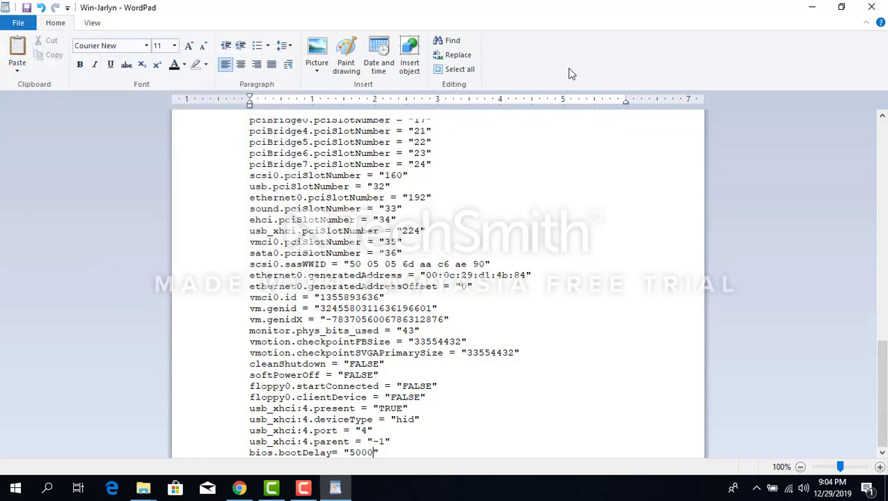
{"action": "left_click", "coordinate": [871, 6]}
Step: Launch VMware Workstation 14 Player from its desktop shortcut and keep its library window in front
{"action": "left_click", "coordinate": [126, 278]}
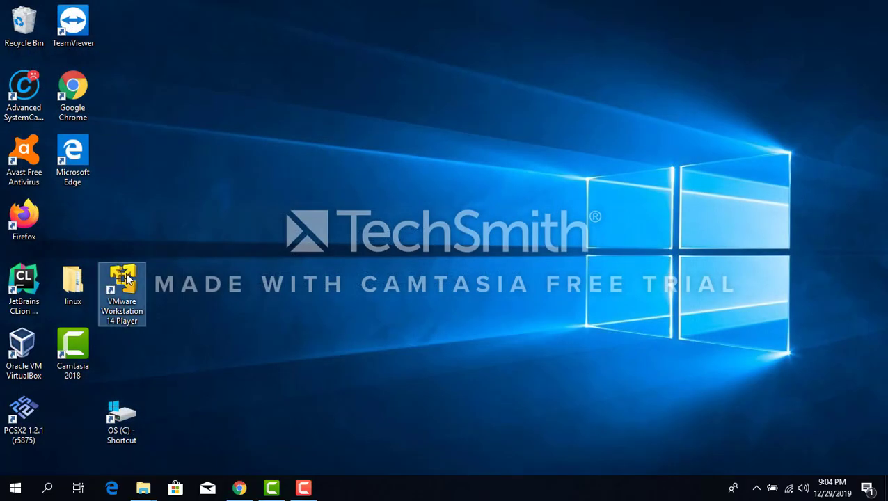
{"action": "double_click", "coordinate": [127, 278]}
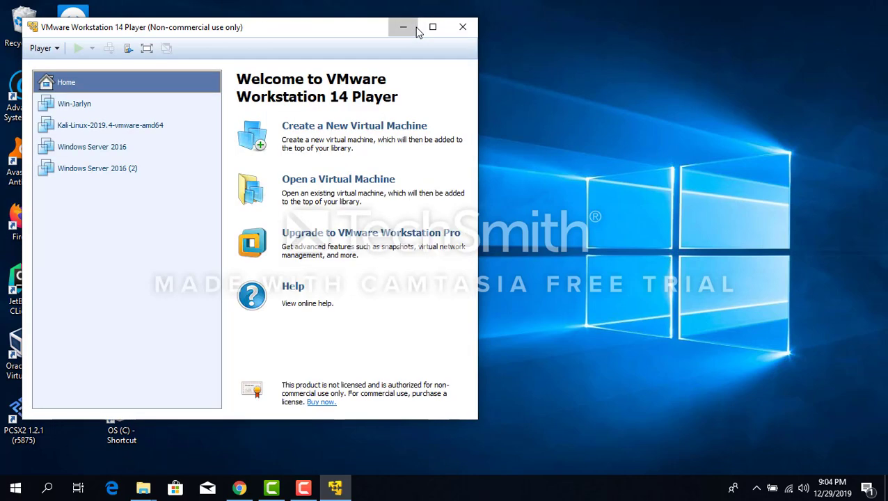
{"action": "left_click", "coordinate": [403, 27]}
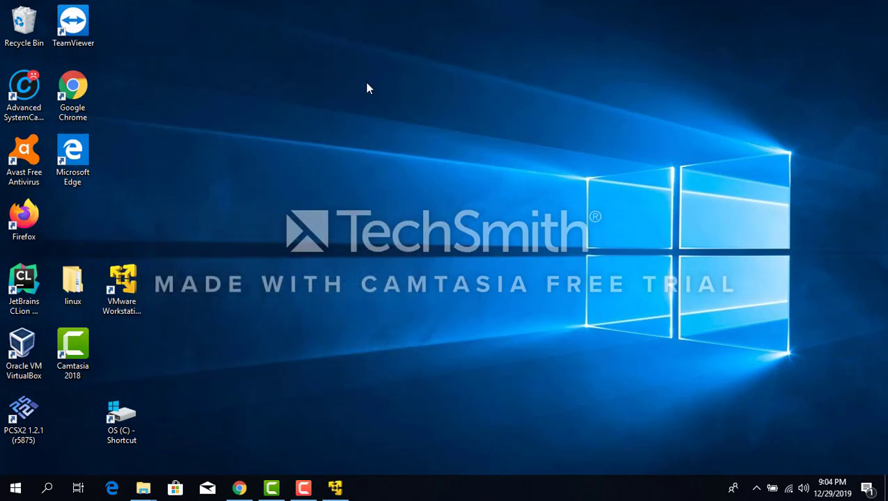
{"action": "left_click", "coordinate": [334, 487]}
Step: Start the first virtual machine in the library and postpone the VMware Tools download
{"action": "left_click", "coordinate": [92, 108]}
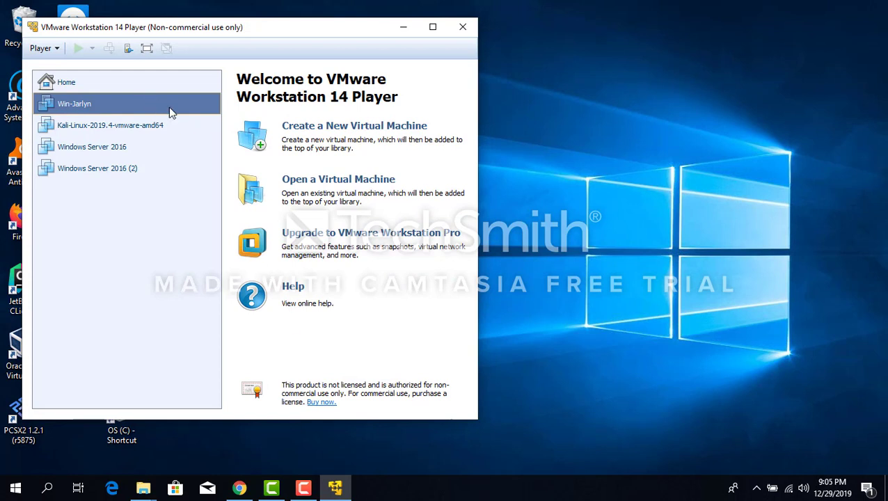
{"action": "left_click", "coordinate": [173, 112]}
{"action": "left_click", "coordinate": [295, 344]}
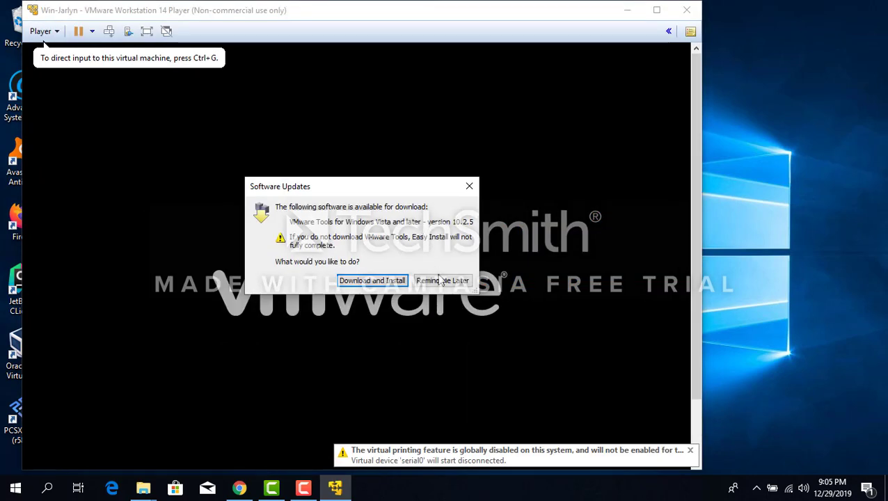
{"action": "left_click", "coordinate": [441, 281]}
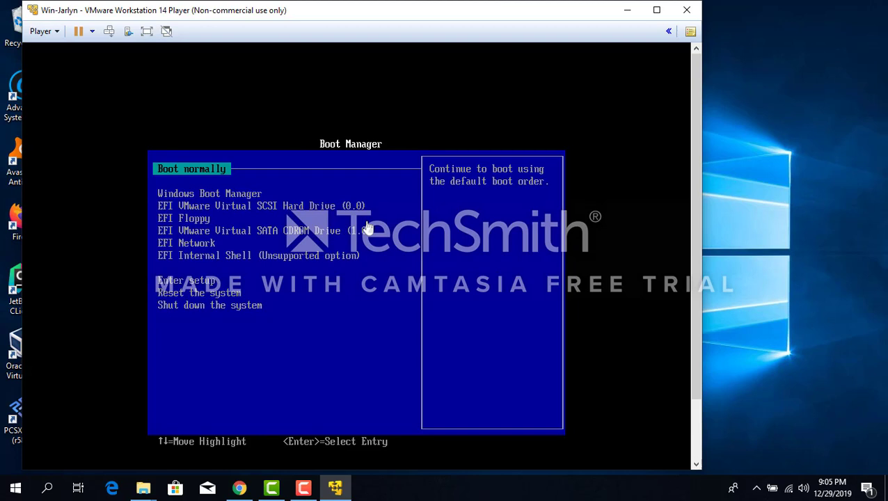
Step: Lower the system volume, maximize the virtual machine window and give the guest screen input focus
{"action": "key", "text": "XF86AudioLowerVolume"}
{"action": "key", "text": "XF86AudioLowerVolume"}
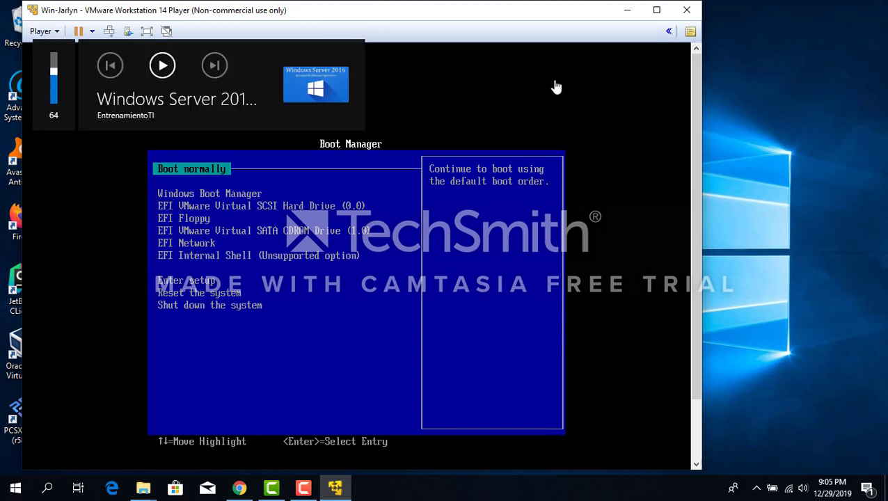
{"action": "left_click", "coordinate": [663, 12]}
{"action": "left_click", "coordinate": [559, 82]}
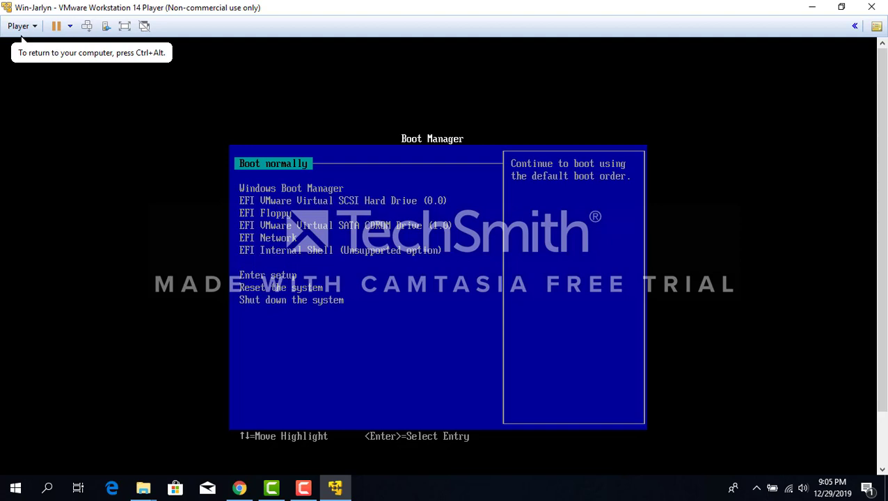
Step: Enter the firmware setup from the Boot Manager with the Enter setup entry
{"action": "key", "text": "Down"}
{"action": "key", "text": "Down"}
{"action": "key", "text": "Down"}
{"action": "key", "text": "Down"}
{"action": "key", "text": "Down"}
{"action": "key", "text": "Down"}
{"action": "key", "text": "Down"}
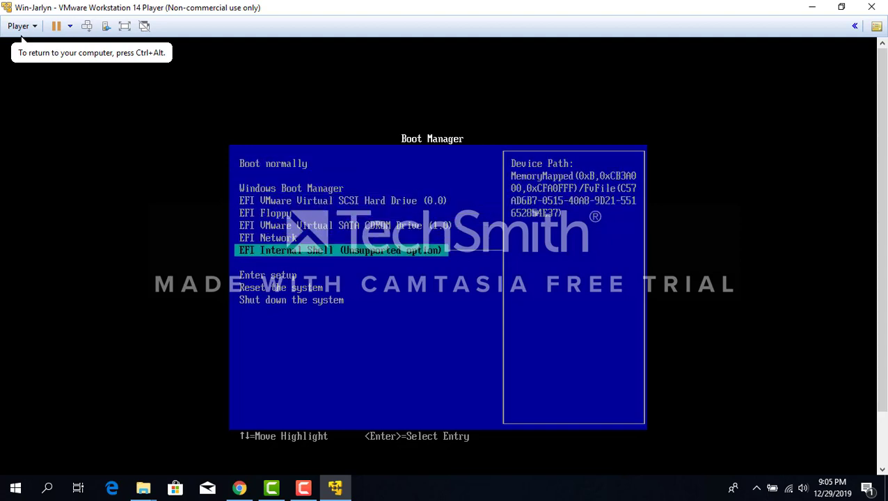
{"action": "key", "text": "Return"}
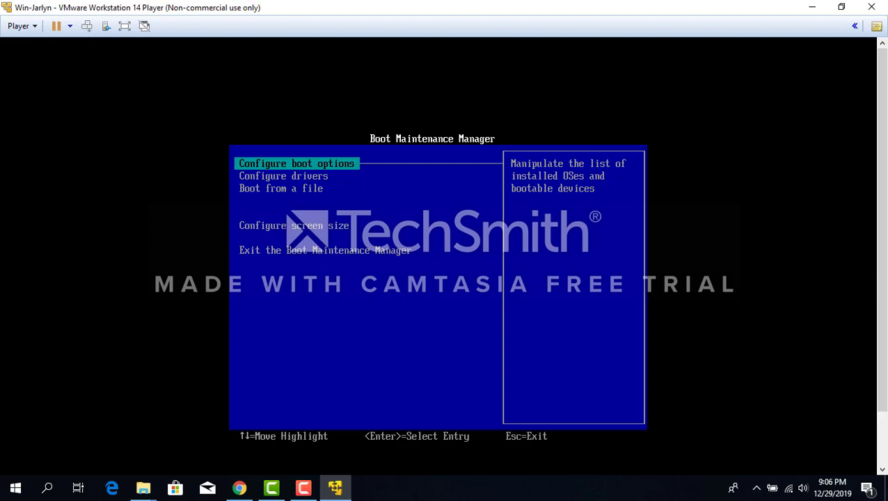
Step: Examine the entries of the Configure boot options page and go back to the Boot Maintenance Manager main page
{"action": "key", "text": "Down"}
{"action": "key", "text": "Down"}
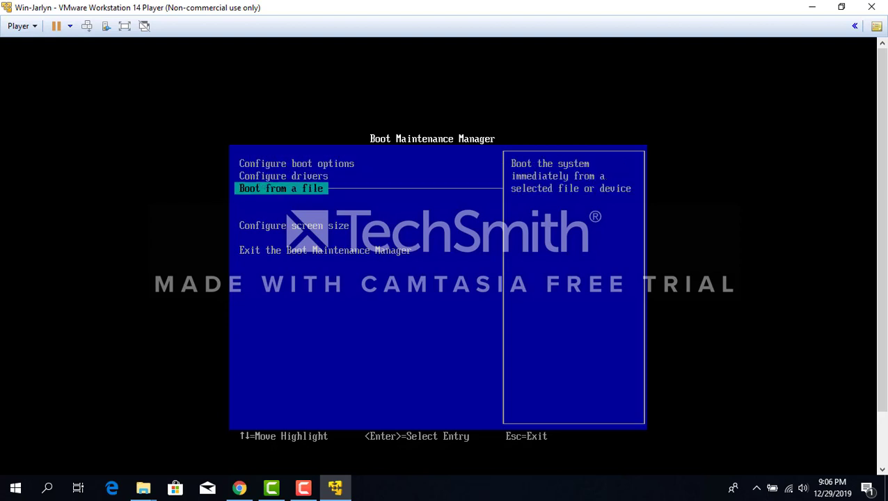
{"action": "key", "text": "Up"}
{"action": "key", "text": "Up"}
{"action": "key", "text": "Return"}
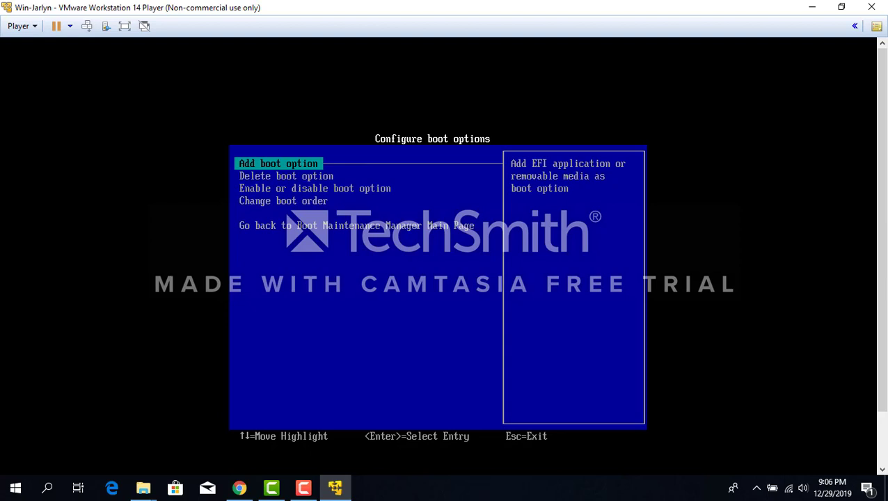
{"action": "key", "text": "Down"}
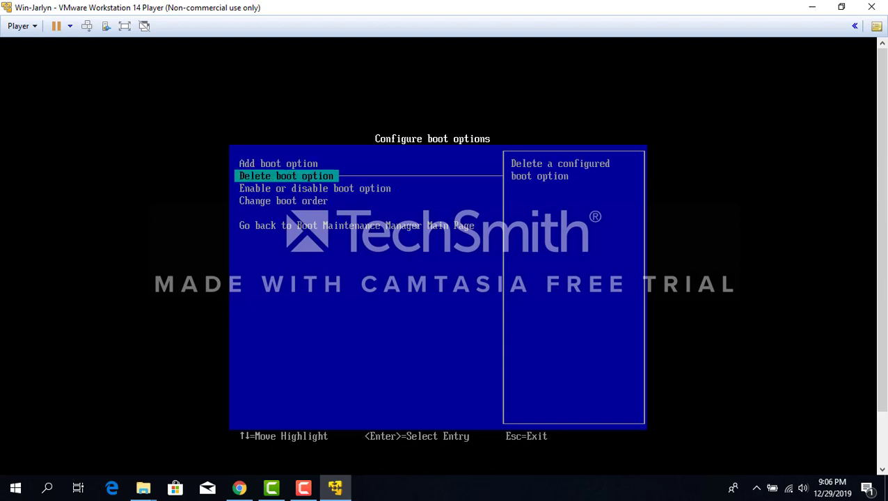
{"action": "key", "text": "Down"}
{"action": "key", "text": "Down"}
{"action": "key", "text": "Up"}
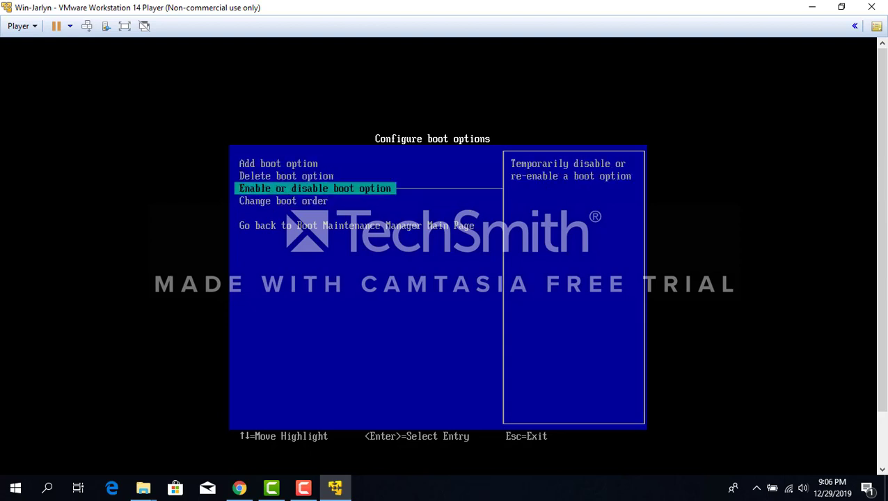
{"action": "key", "text": "Down"}
{"action": "key", "text": "Down"}
{"action": "key", "text": "Return"}
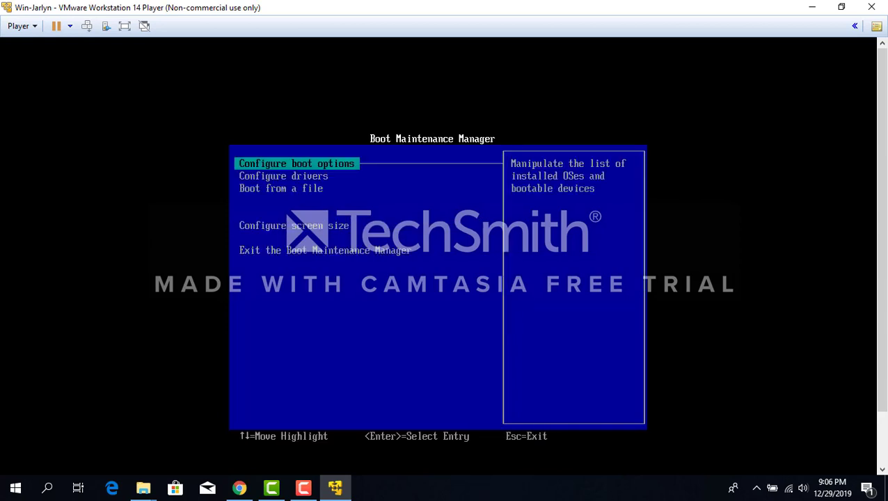
Step: Look through the Configure drivers page and go back to the Boot Maintenance Manager main page
{"action": "key", "text": "Down"}
{"action": "key", "text": "Down"}
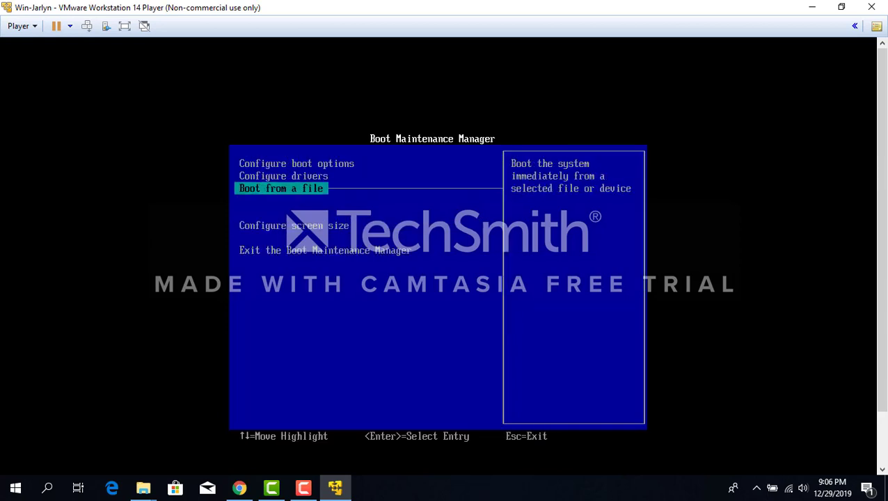
{"action": "key", "text": "Up"}
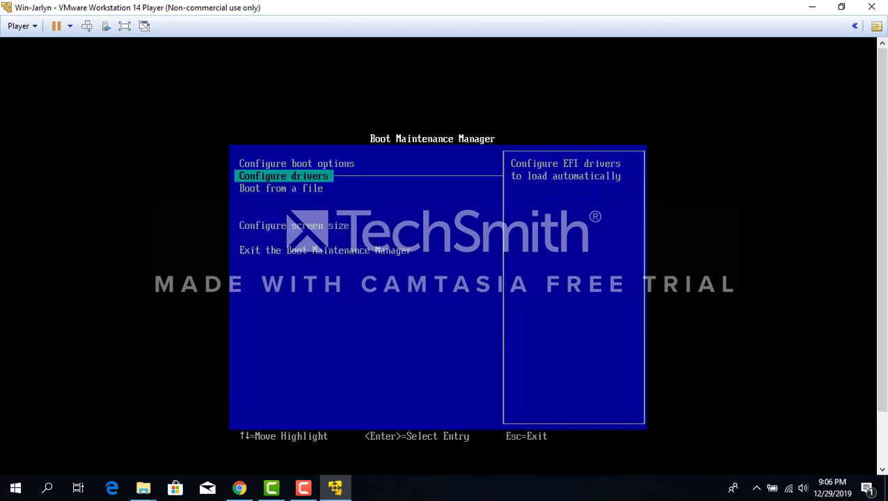
{"action": "key", "text": "Return"}
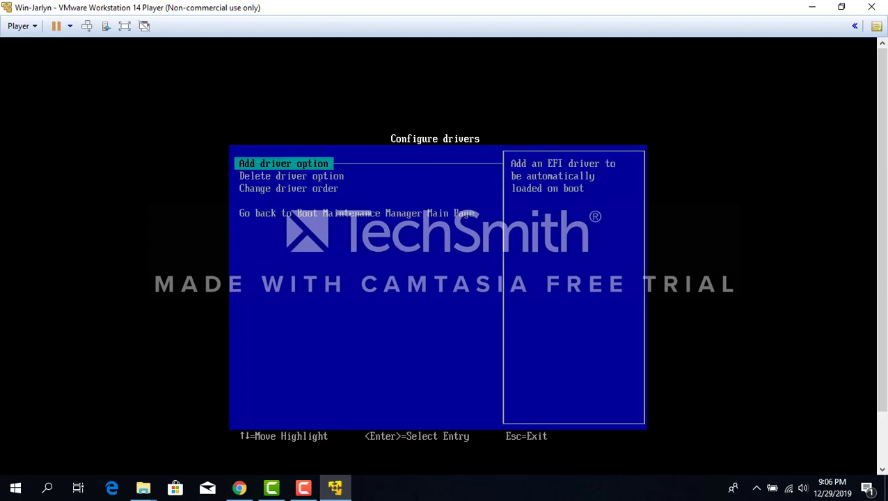
{"action": "key", "text": "Down"}
{"action": "key", "text": "Down"}
{"action": "key", "text": "Down"}
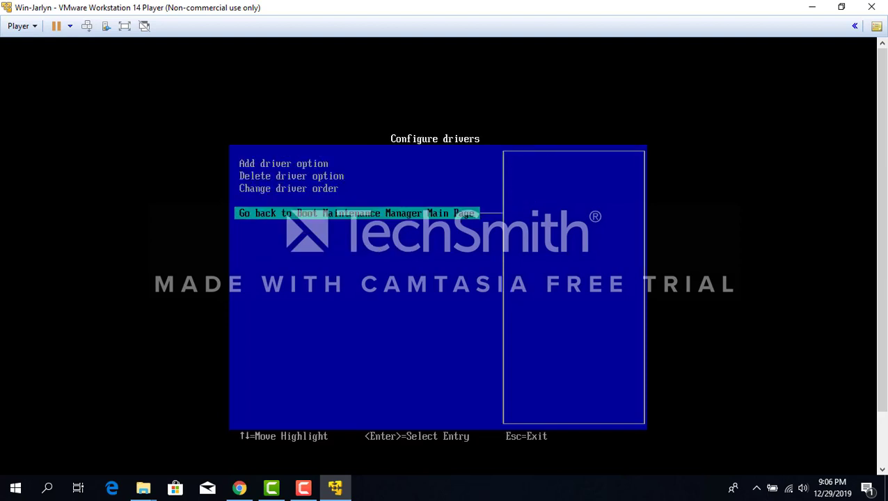
{"action": "key", "text": "Return"}
Step: Inspect the devices offered for adding a boot option, and return to the Boot Manager without adding one
{"action": "key", "text": "Up"}
{"action": "key", "text": "Return"}
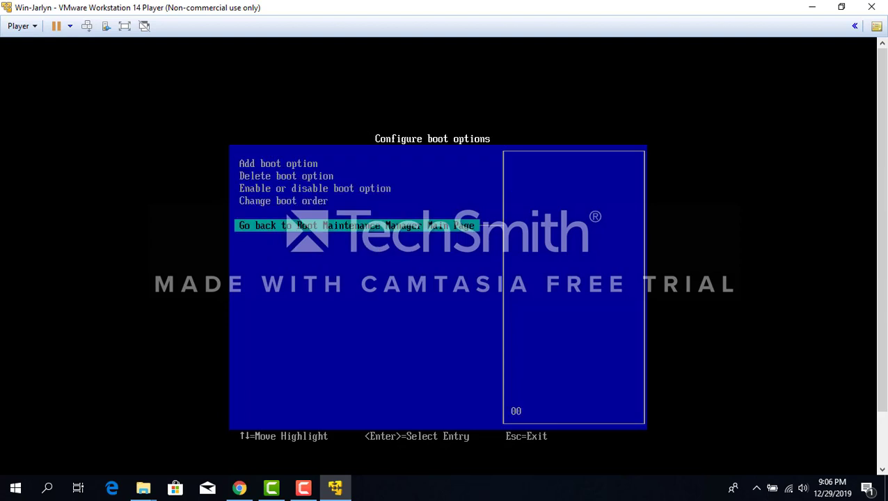
{"action": "key", "text": "Up"}
{"action": "key", "text": "Up"}
{"action": "key", "text": "Up"}
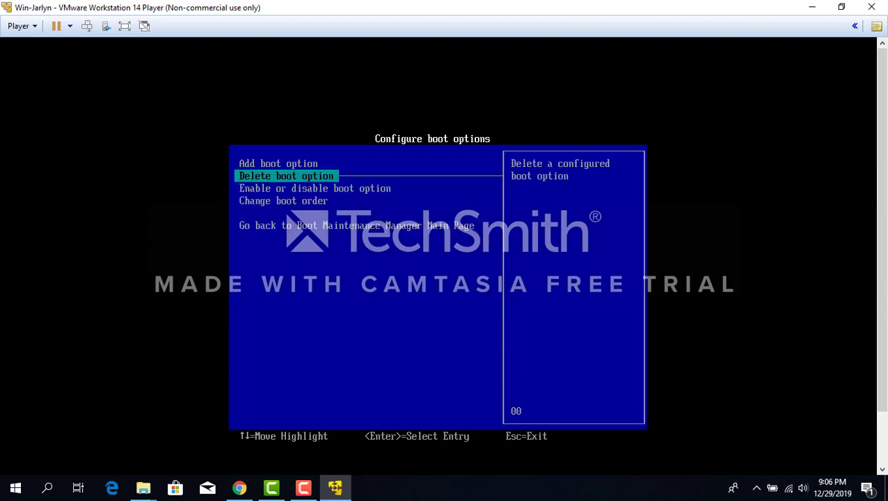
{"action": "key", "text": "Up"}
{"action": "key", "text": "Return"}
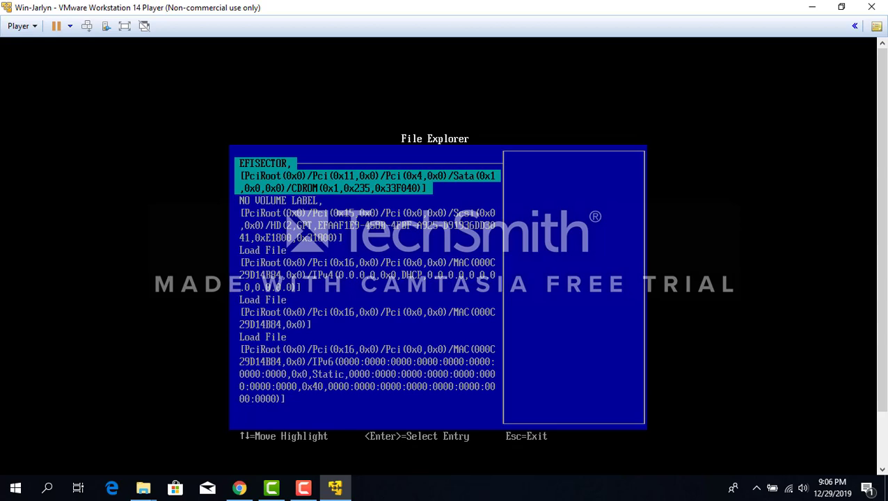
{"action": "key", "text": "Escape"}
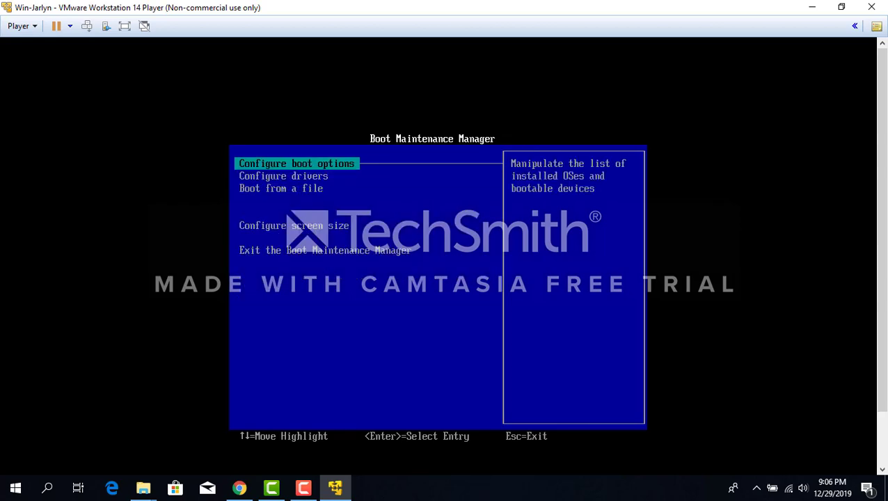
{"action": "key", "text": "Escape"}
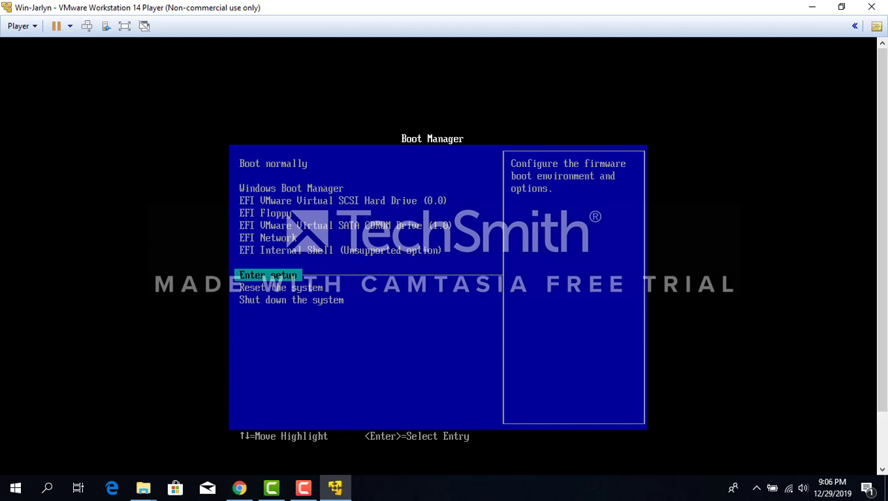
{"action": "key", "text": "Down"}
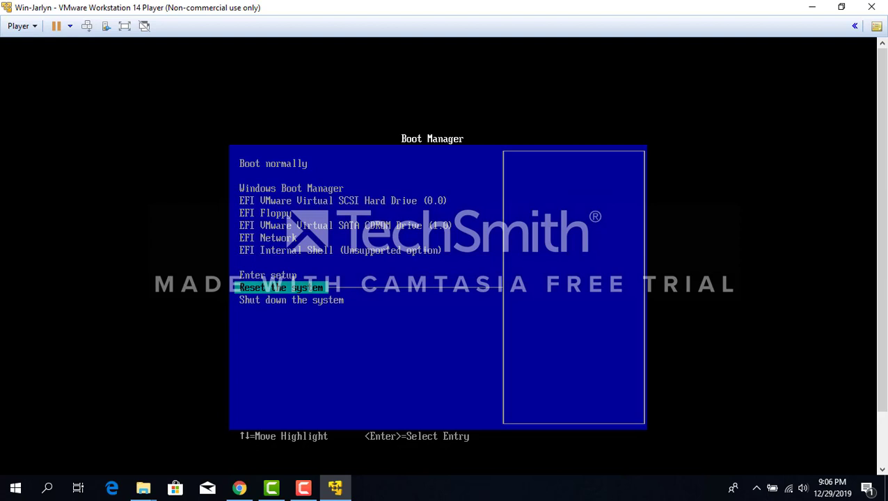
{"action": "key", "text": "Up"}
{"action": "key", "text": "Return"}
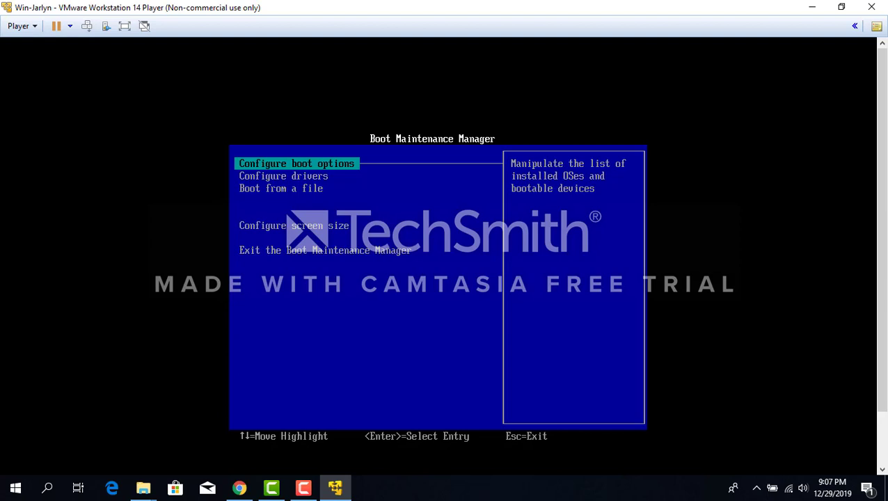
{"action": "key", "text": "Escape"}
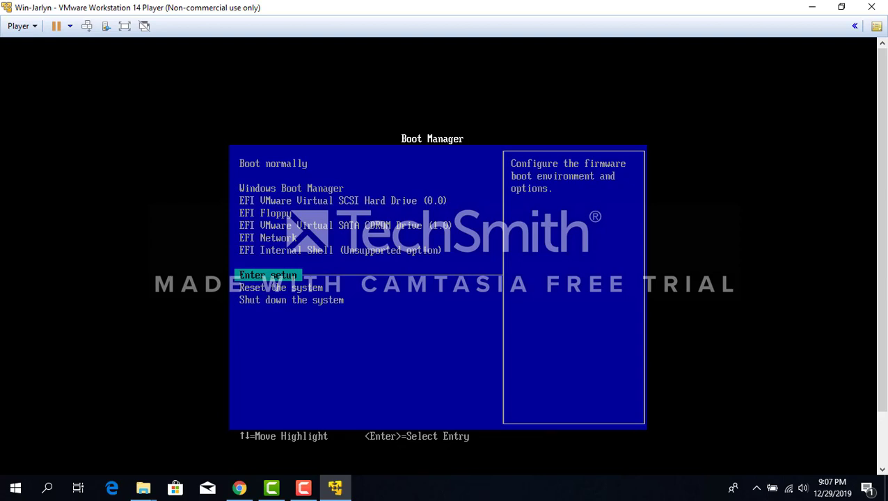
Step: Shut down the virtual machine with the Boot Manager's Shut down the system entry
{"action": "key", "text": "Down"}
{"action": "key", "text": "Down"}
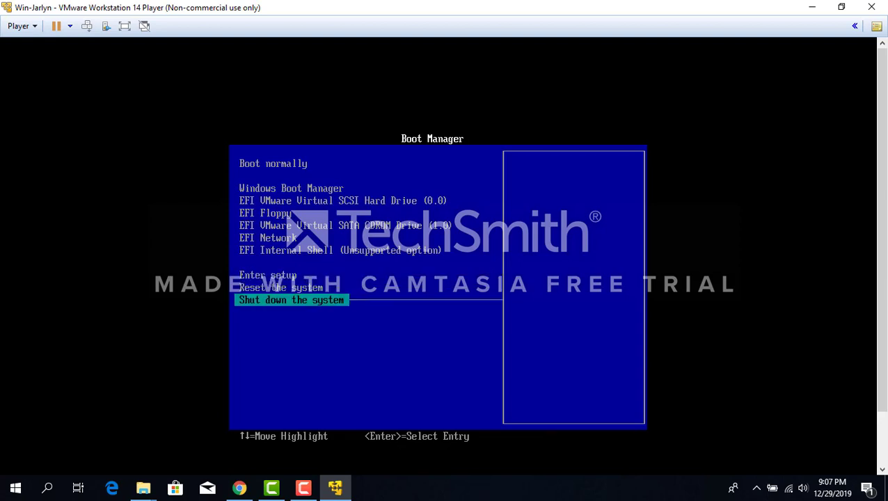
{"action": "key", "text": "Return"}
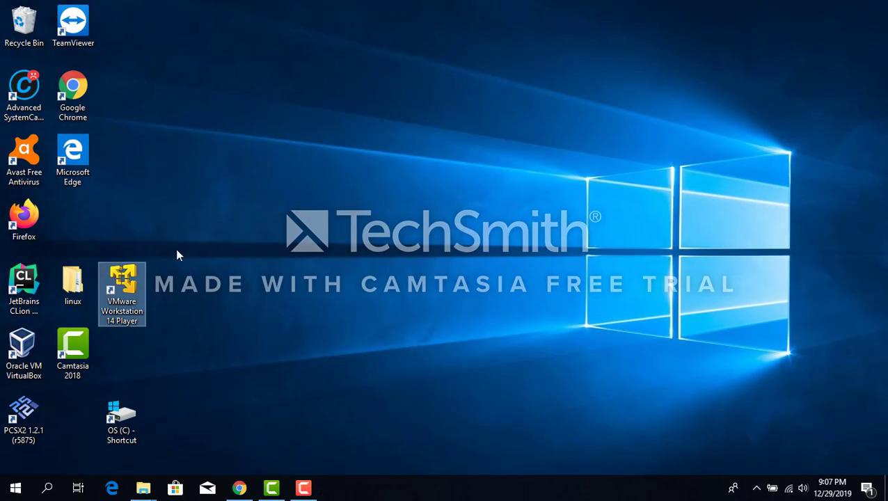
{"action": "double_click", "coordinate": [115, 318]}
{"action": "left_click", "coordinate": [271, 487]}
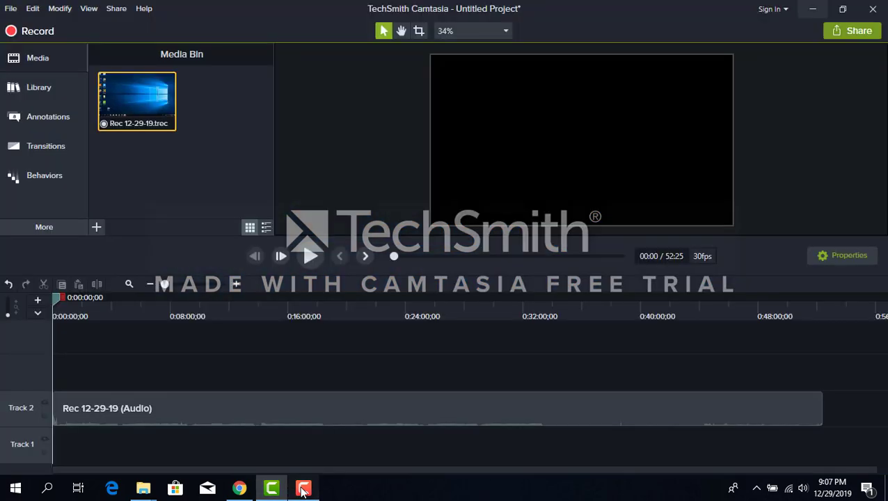
{"action": "left_click", "coordinate": [303, 488]}
{"action": "left_click", "coordinate": [824, 430]}
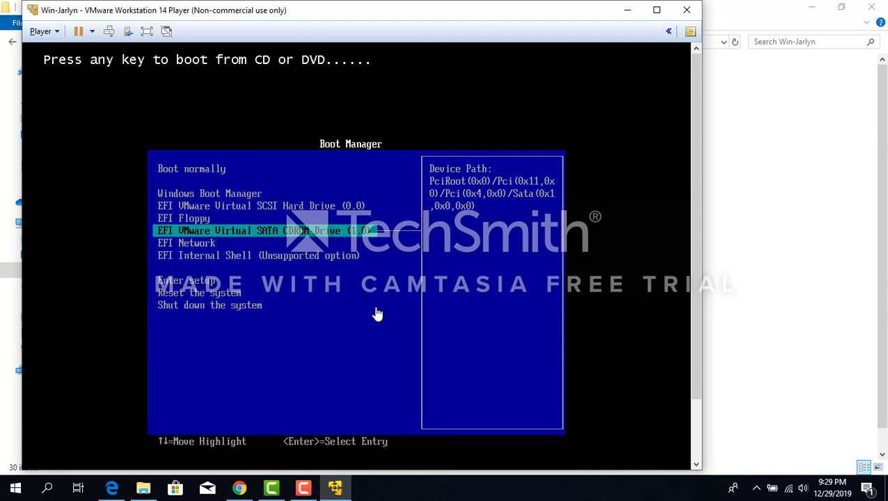
Step: Boot the virtual machine from EFI VMware Virtual SATA CDROM Drive (1.0) and start Windows Setup [EMS Enabled]
{"action": "left_click", "coordinate": [183, 230]}
{"action": "key", "text": "Return"}
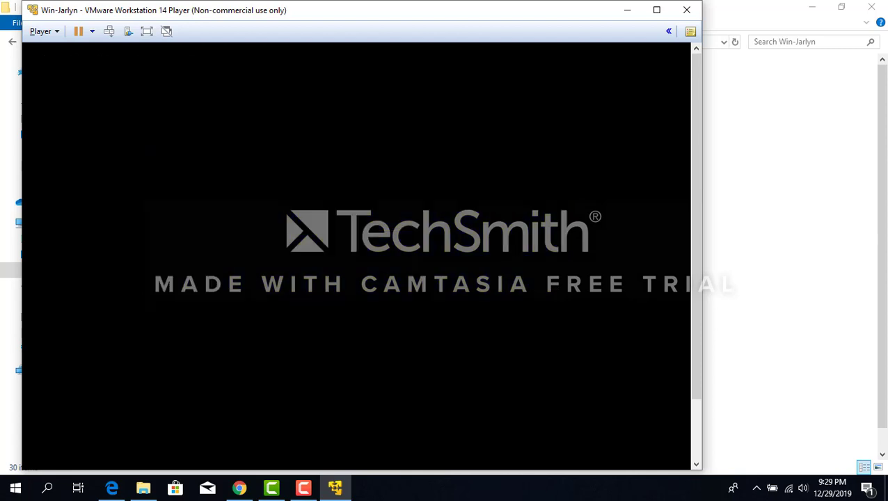
{"action": "key", "text": "Return"}
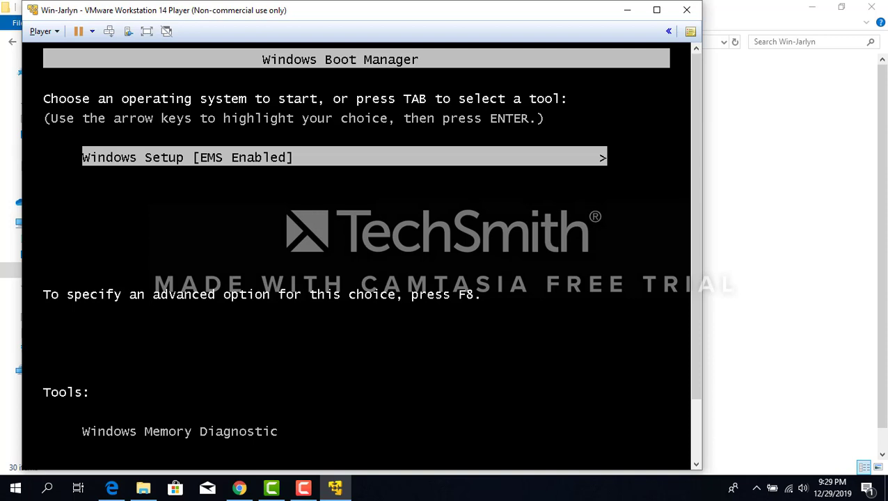
{"action": "key", "text": "Return"}
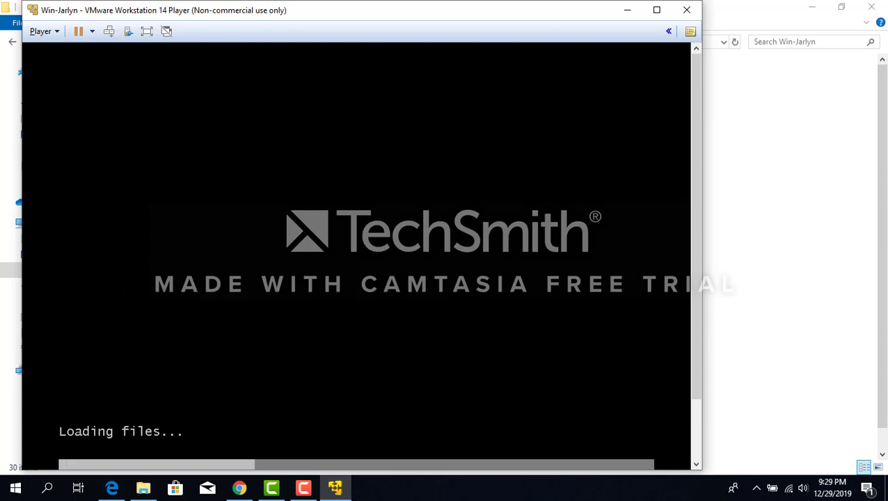